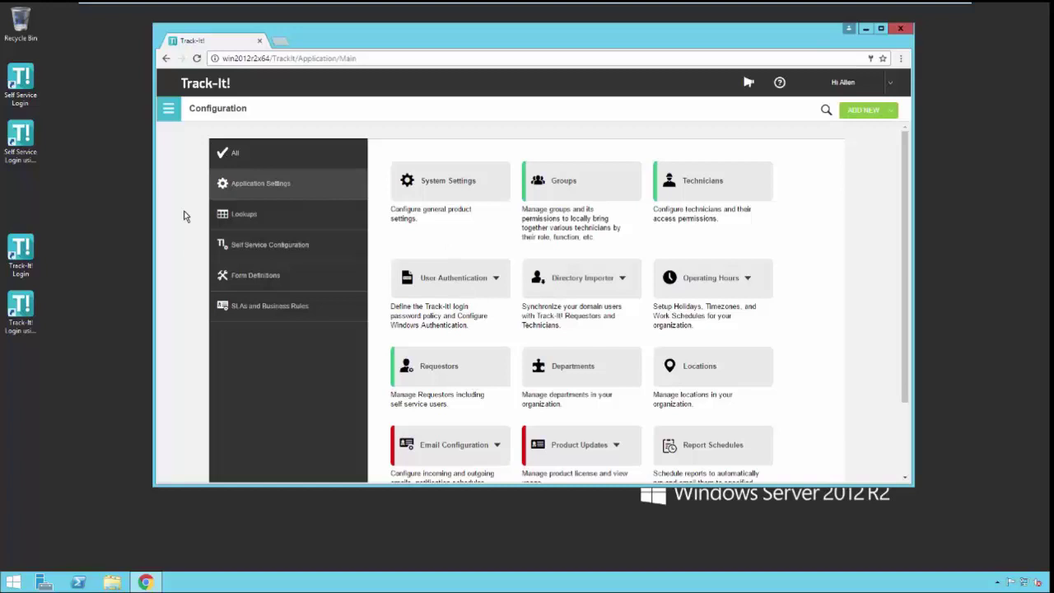
- Open the Directory Service settings of the Directory Importer in the configuration area
left_click(167, 111)
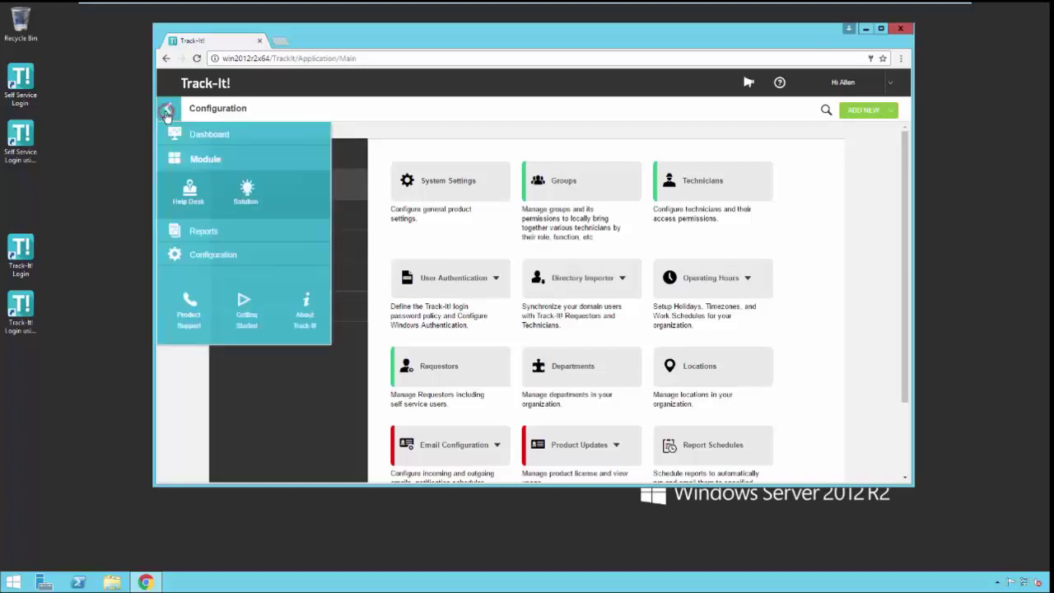
left_click(216, 260)
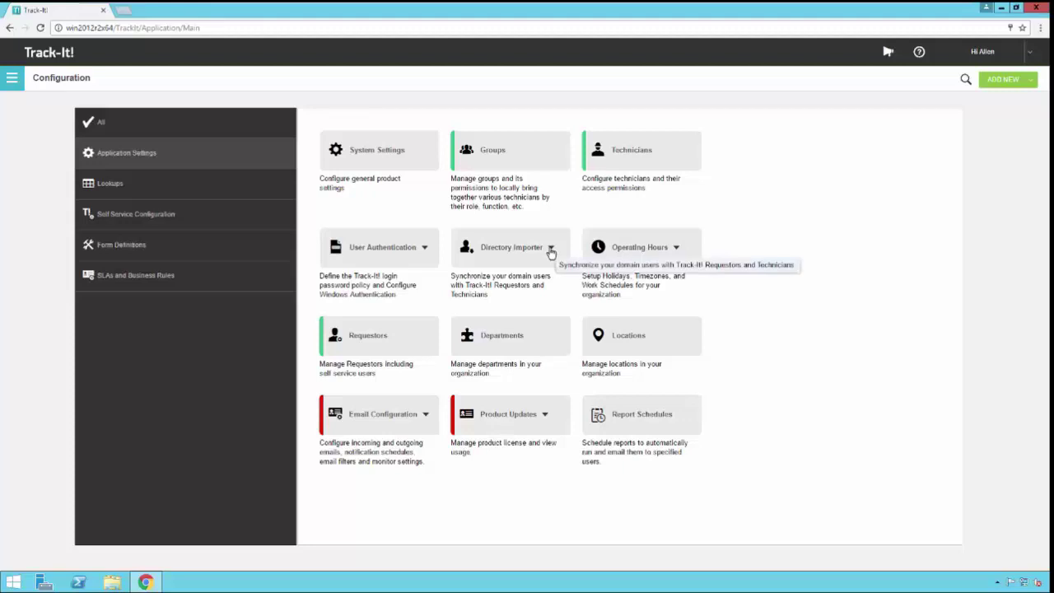
left_click(550, 249)
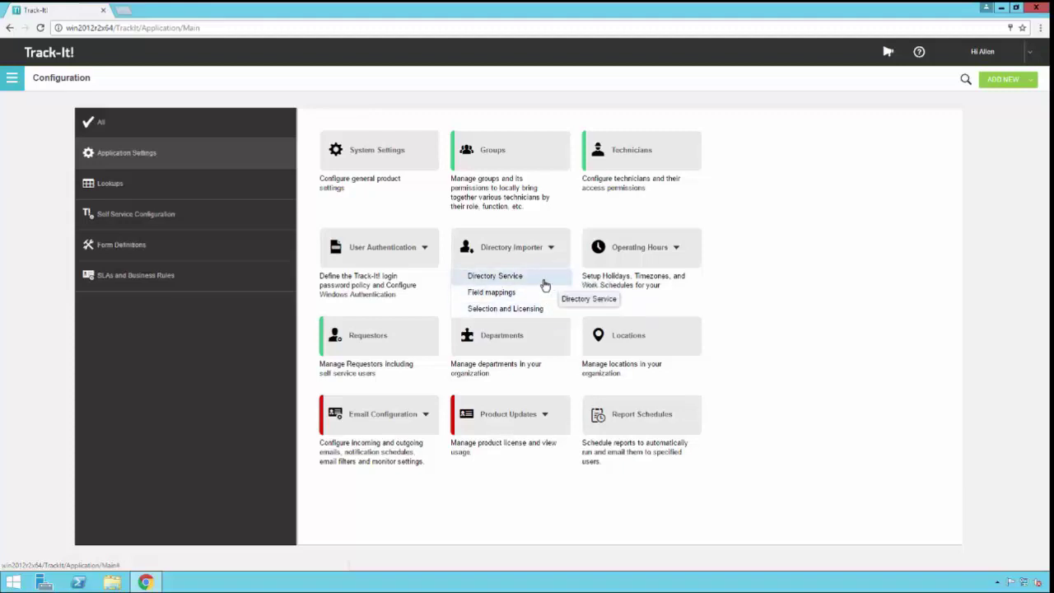
left_click(541, 280)
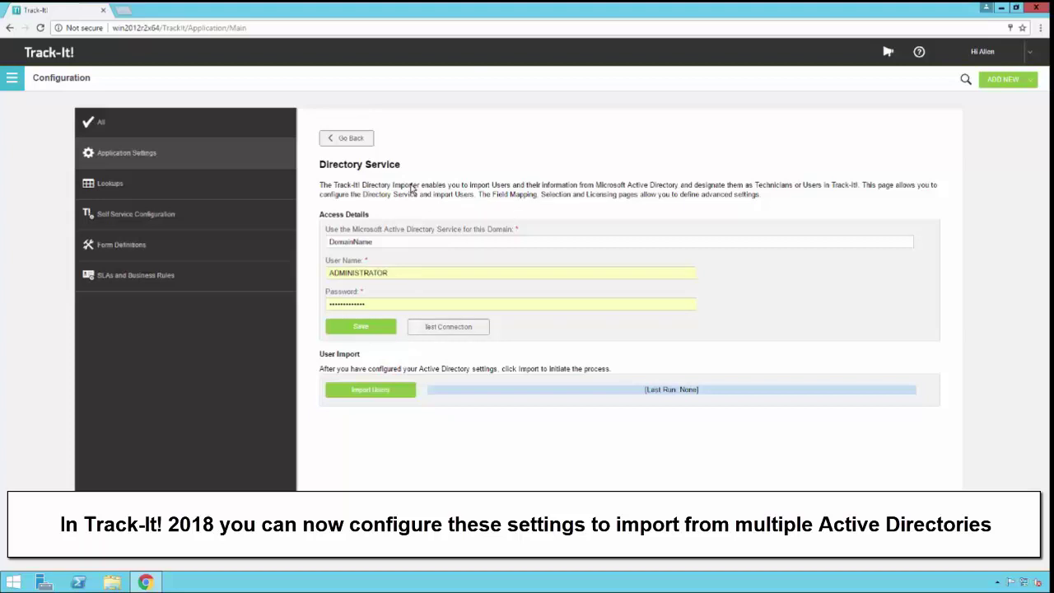
- Leave the Directory Service settings and open the Directory Importer's Field mappings page
left_click(361, 142)
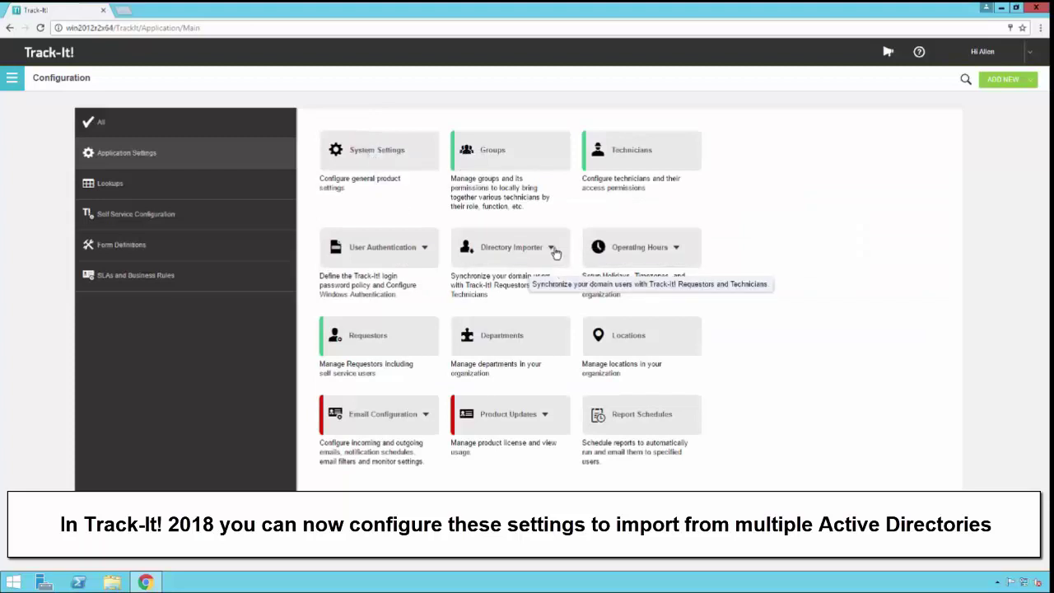
left_click(552, 248)
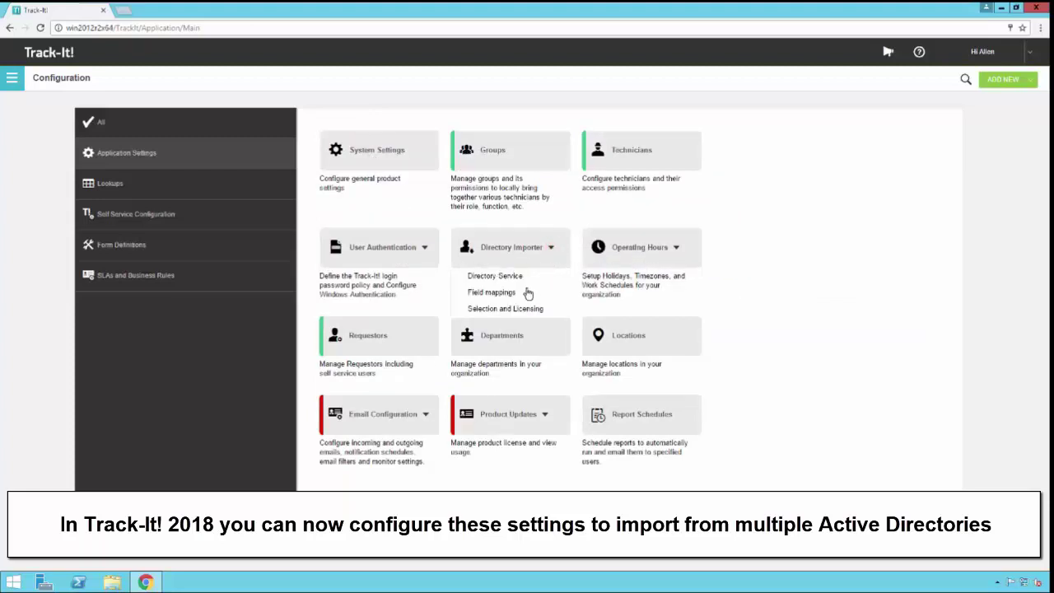
left_click(516, 293)
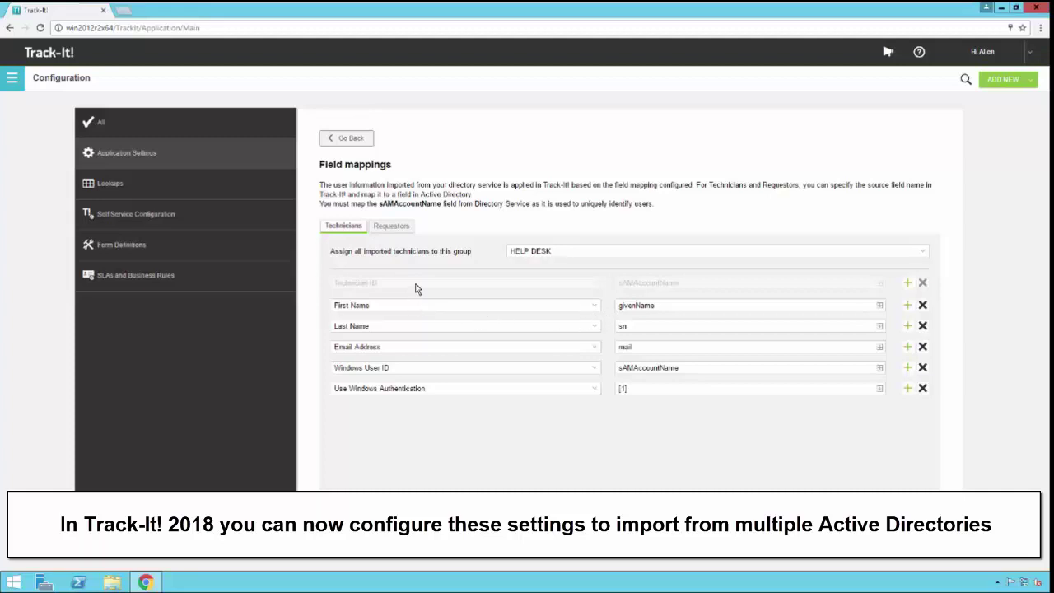
- Examine the group choices for imported technicians and the Technician ID and First Name mapping rows
left_click(906, 259)
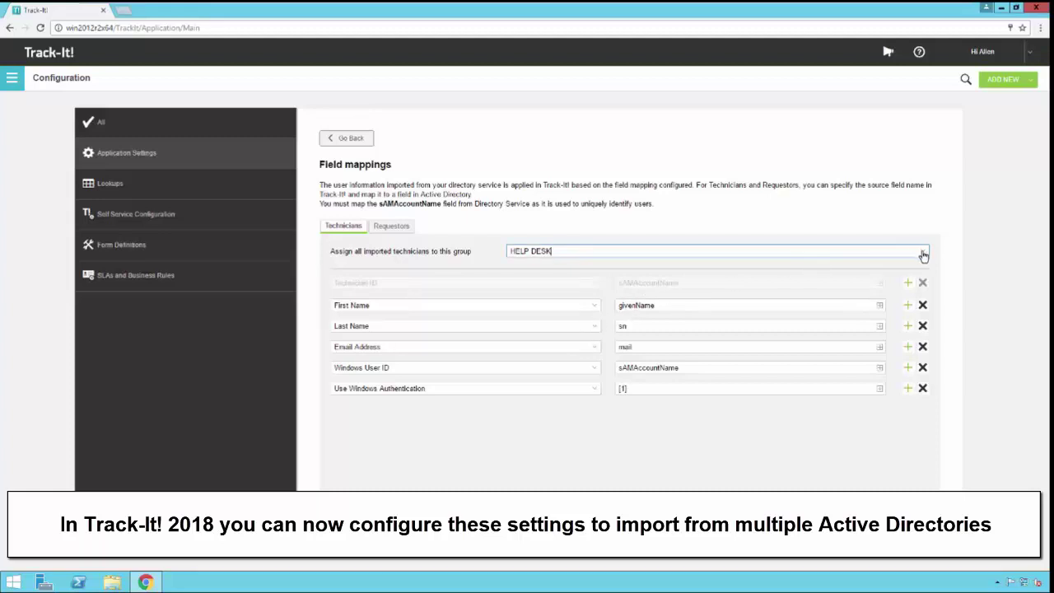
left_click(922, 254)
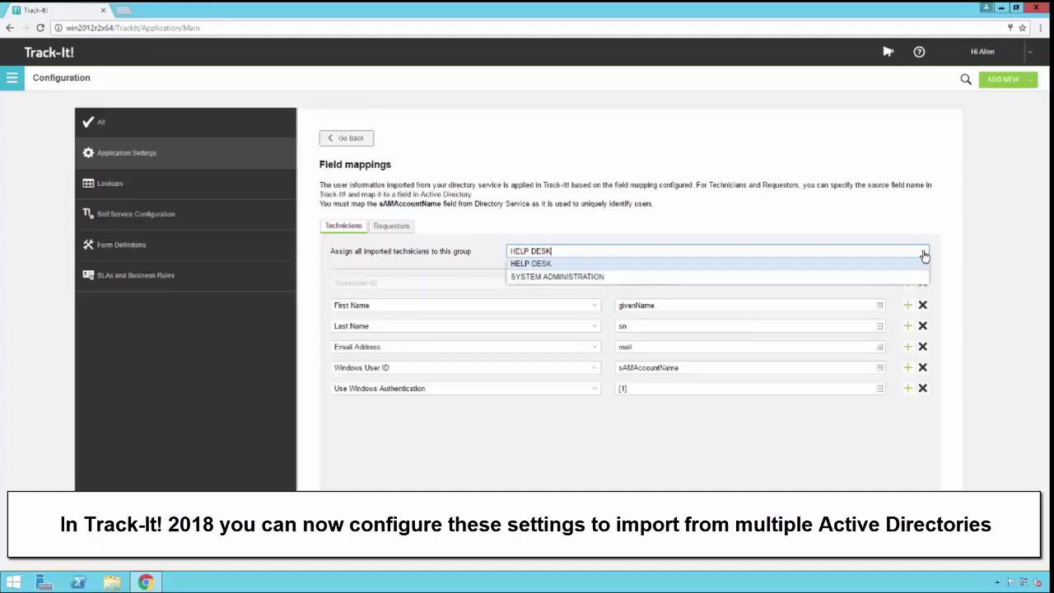
left_click(923, 254)
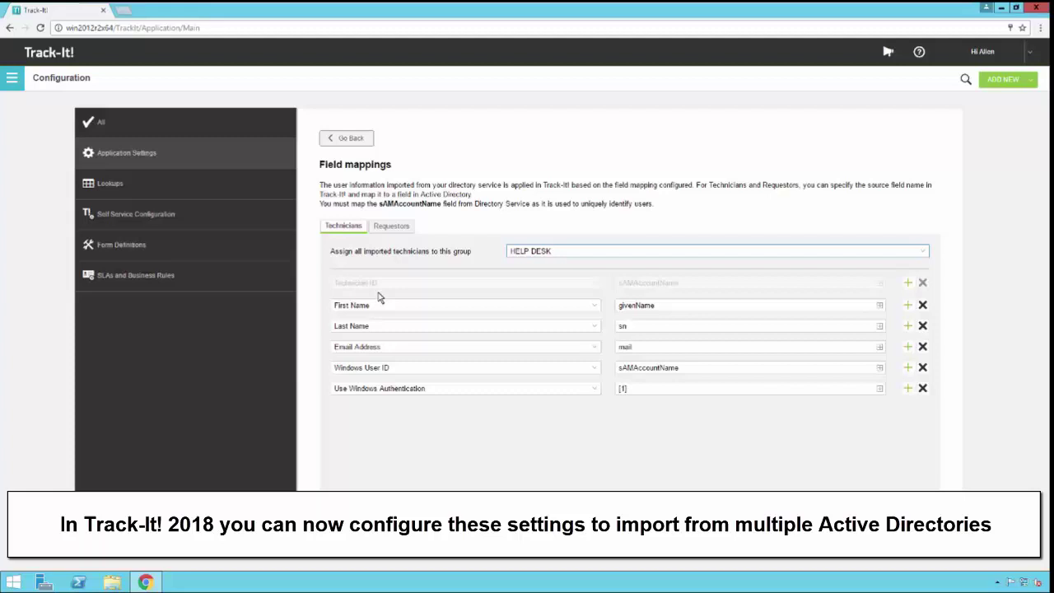
left_click_drag(378, 282, 337, 285)
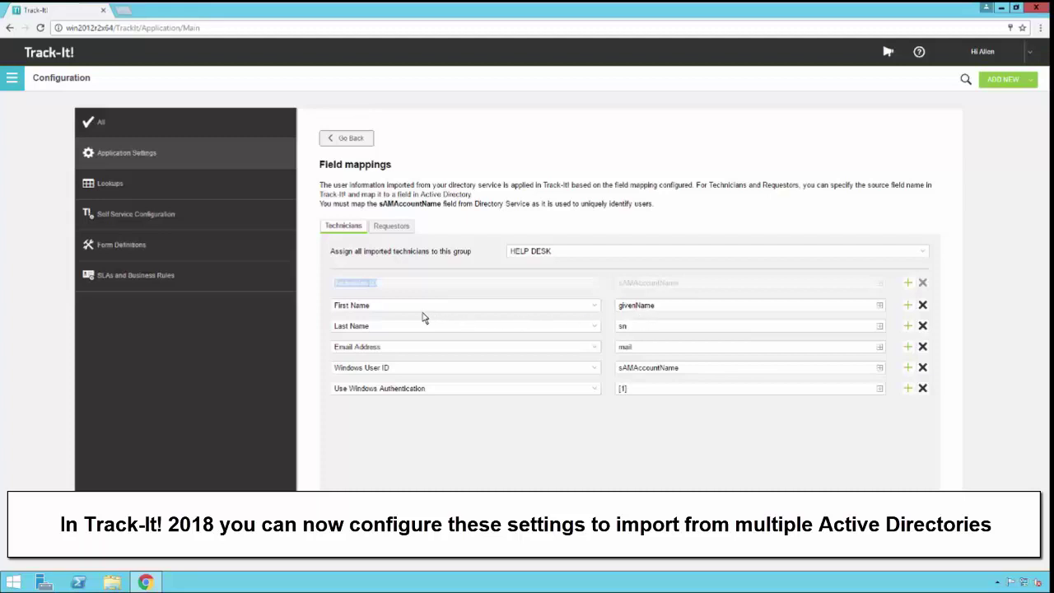
left_click(346, 310)
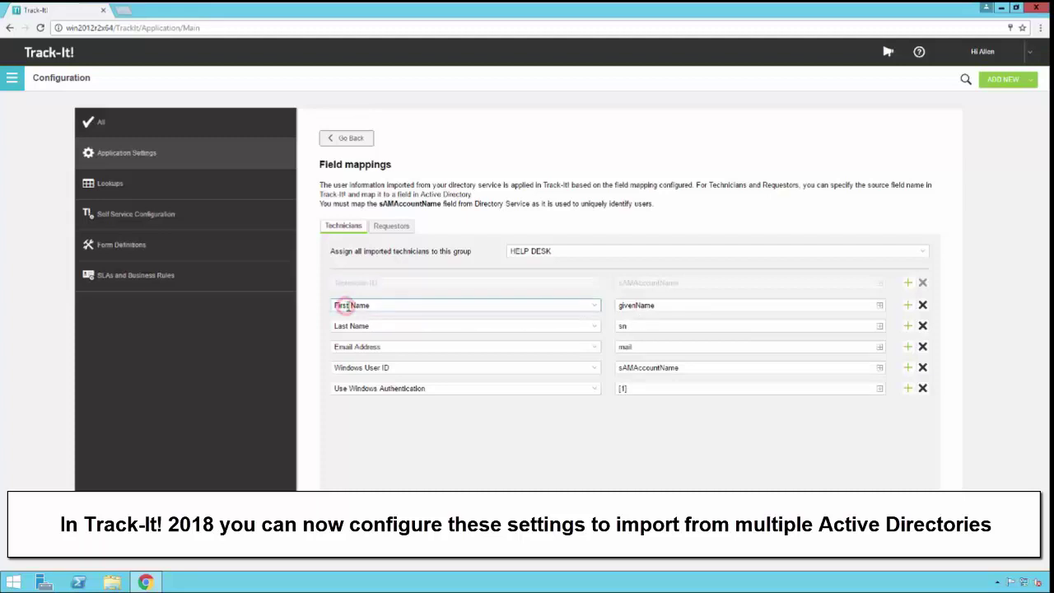
left_click(609, 449)
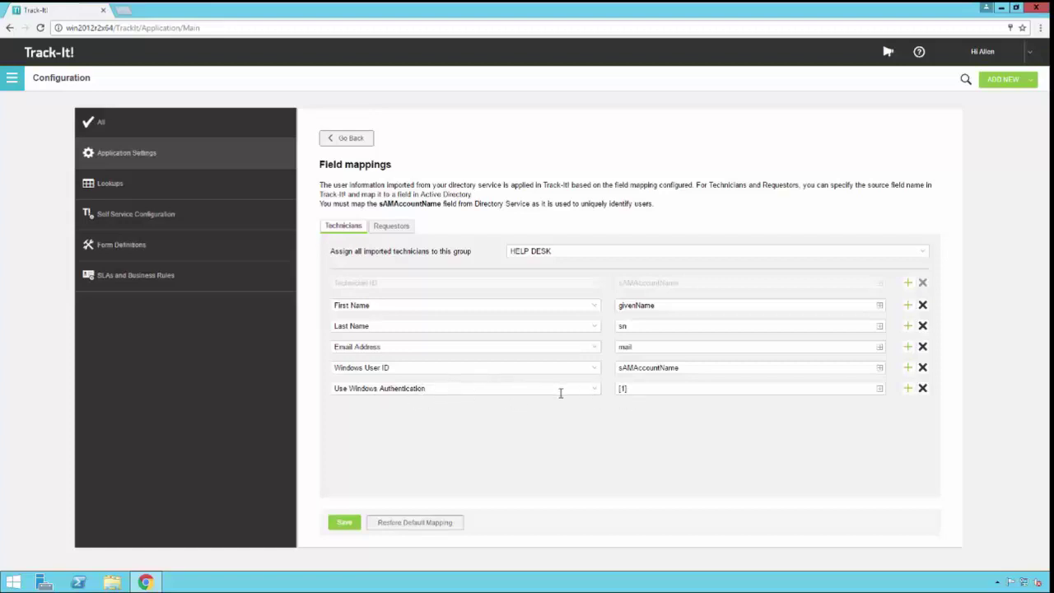
- Remove the Use Windows Authentication mapping from the technician mappings, and restore the default mappings
left_click(923, 389)
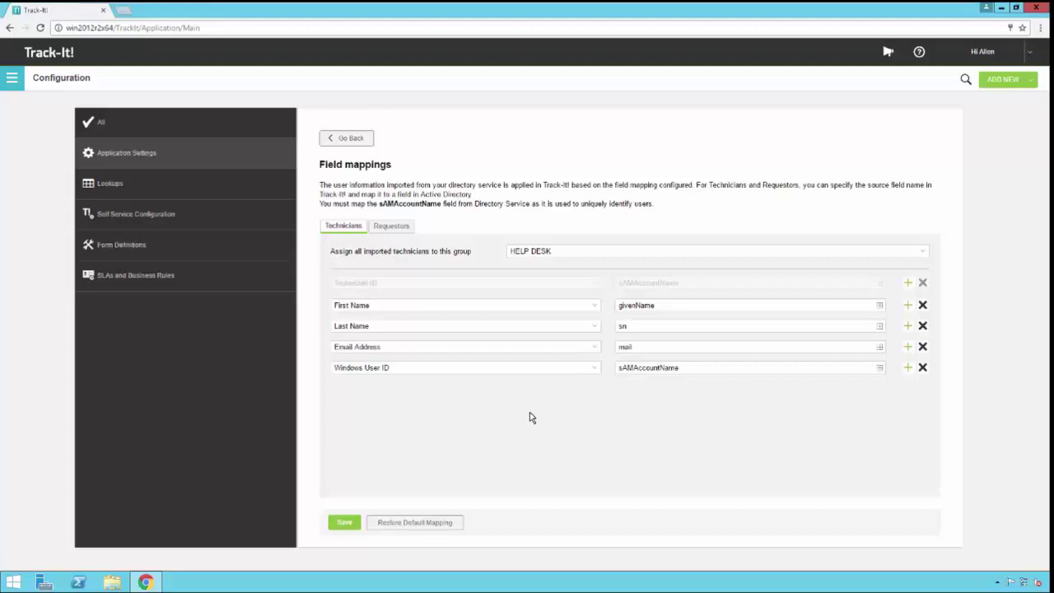
left_click(416, 522)
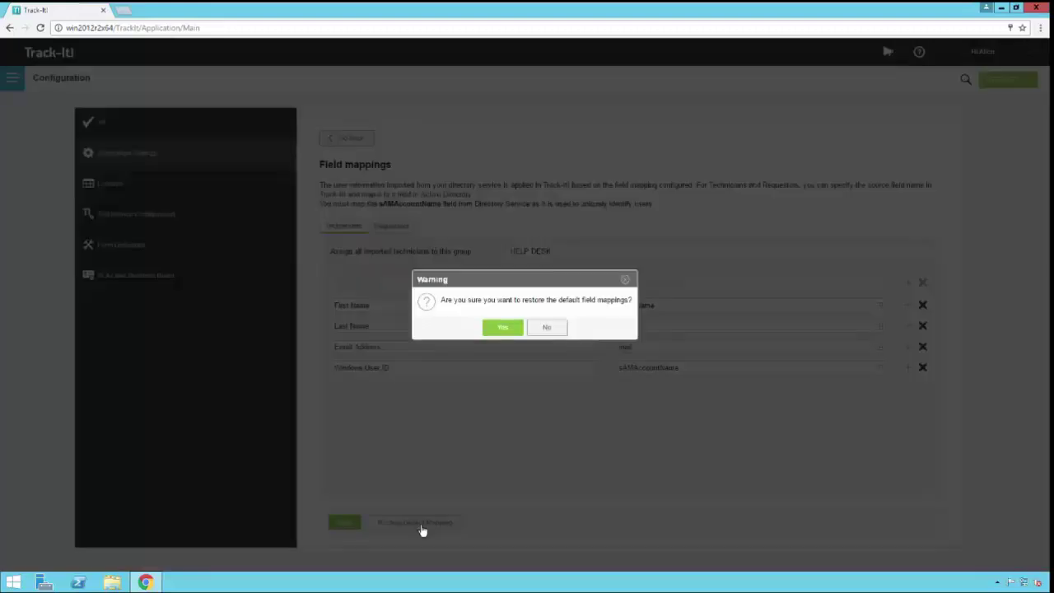
left_click(504, 328)
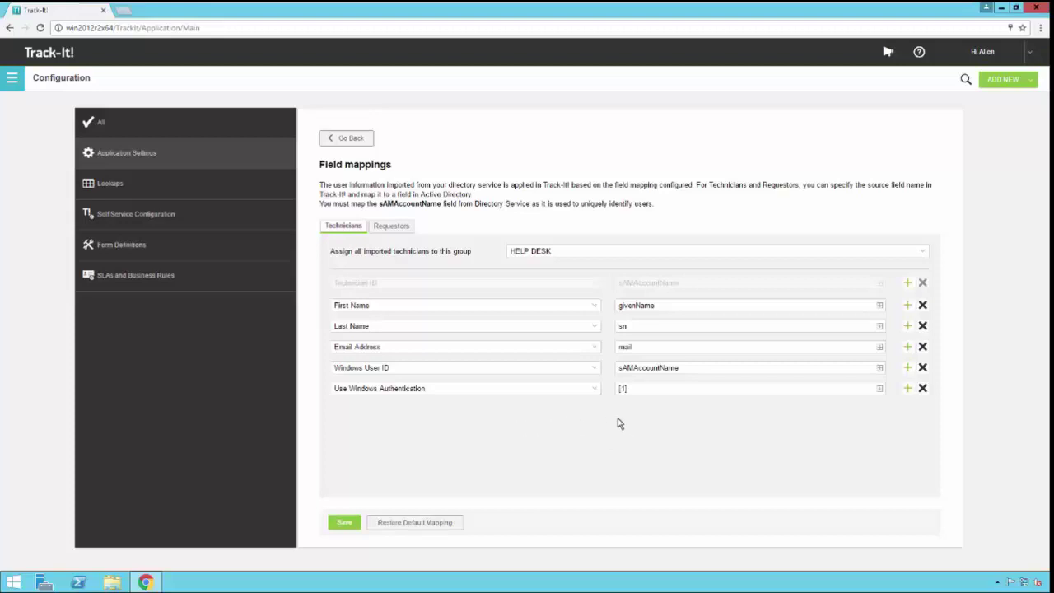
- Add a technician mapping row for the Phone field, leaving its directory field empty
left_click(906, 393)
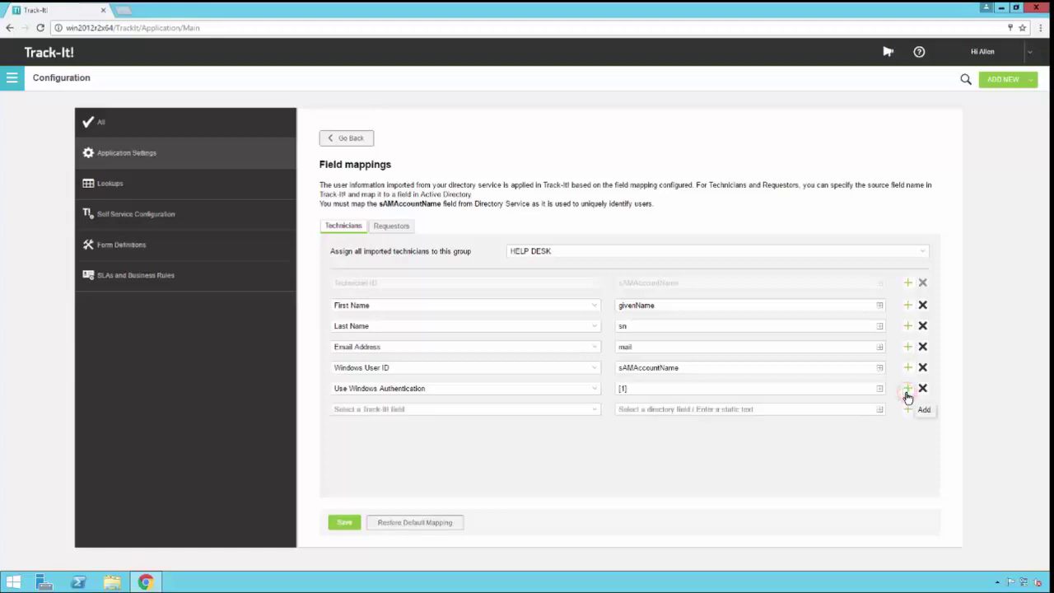
left_click(595, 409)
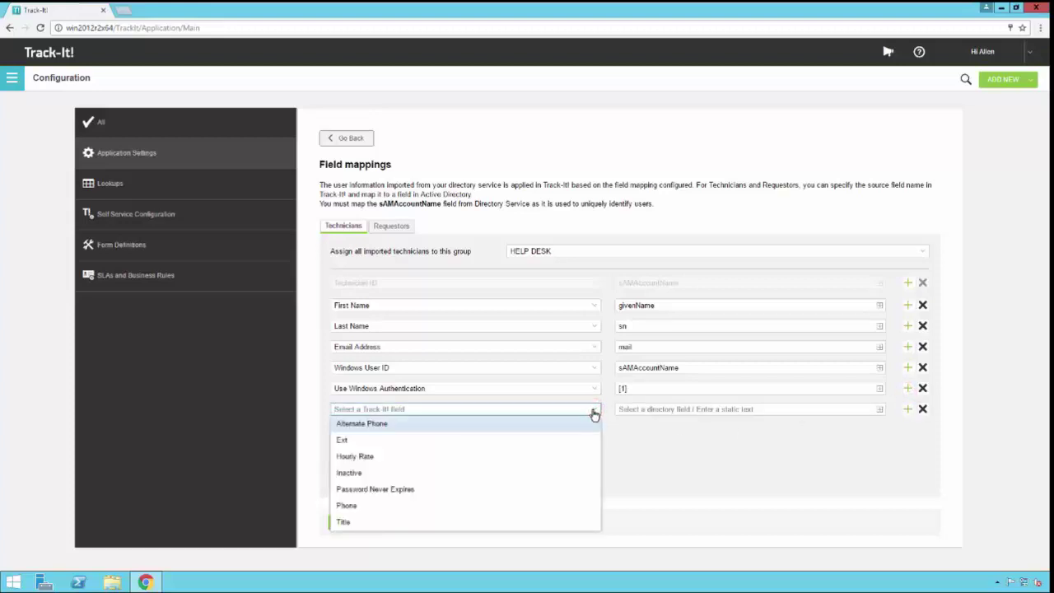
left_click(352, 505)
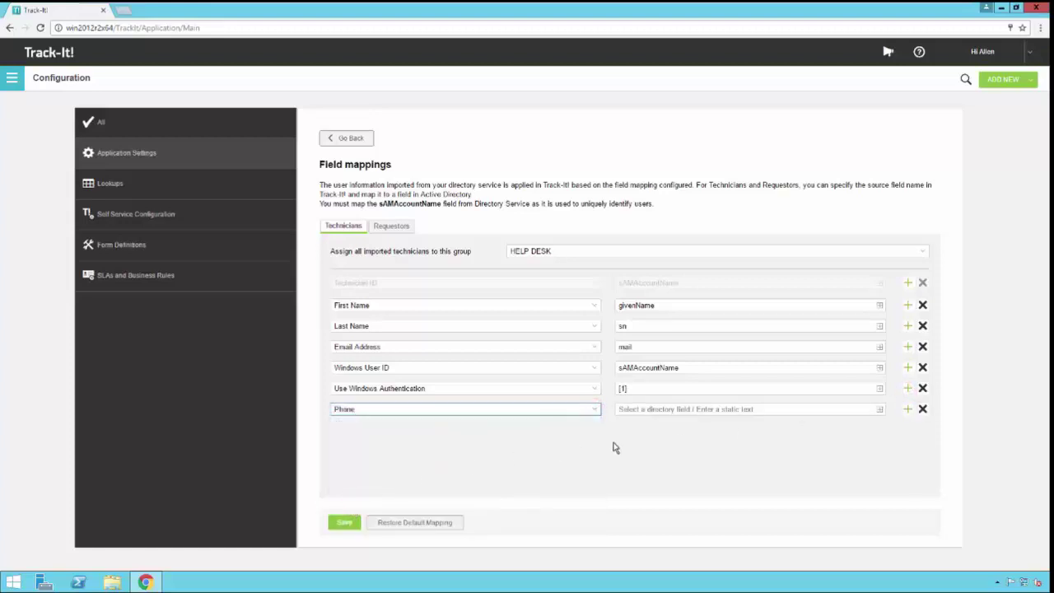
left_click(741, 411)
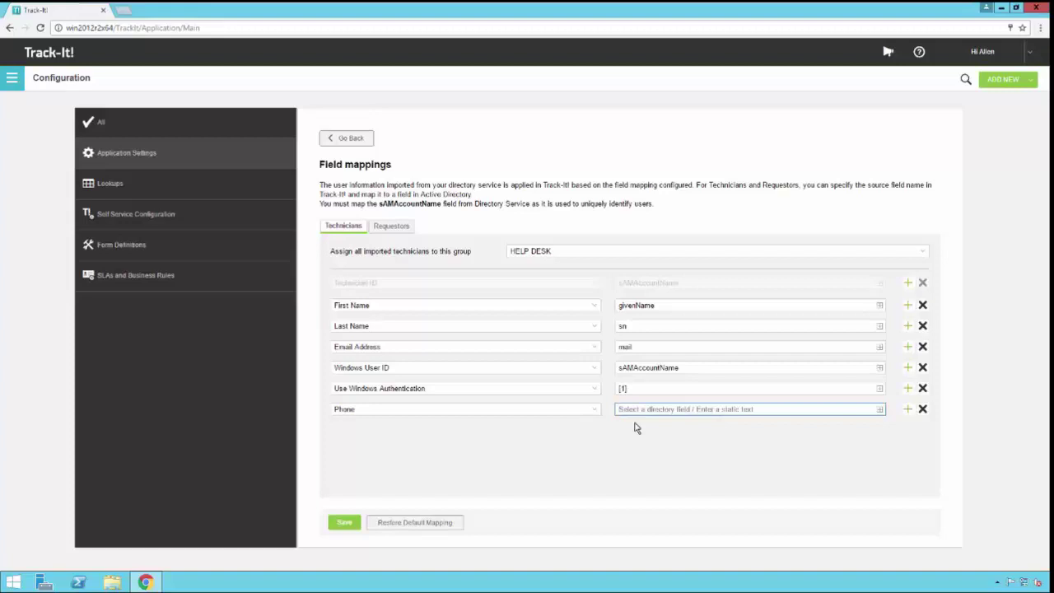
left_click(532, 445)
- Restore the default technician field mappings and save them
left_click(418, 527)
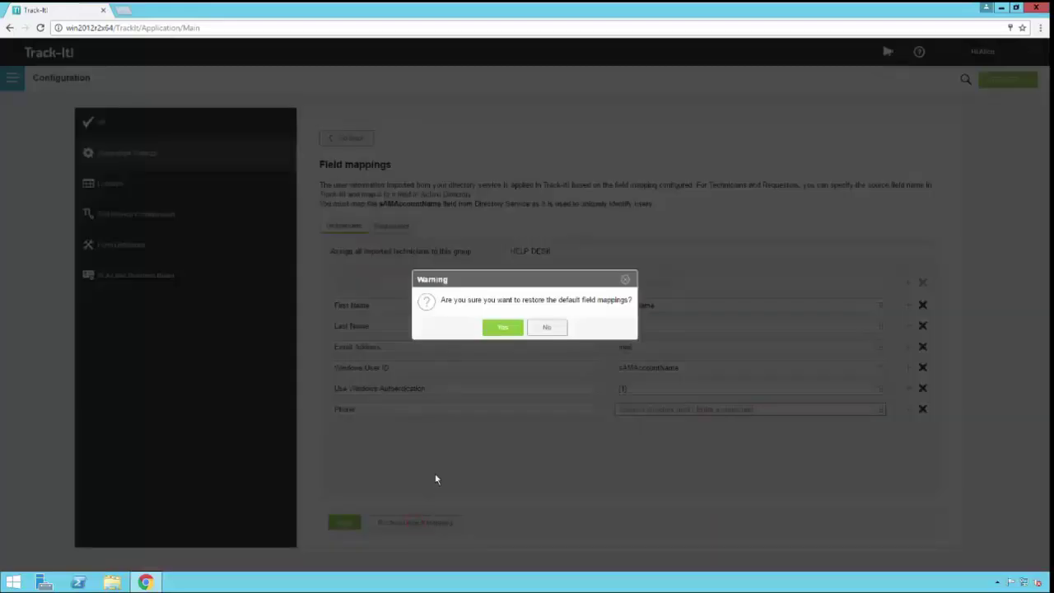
left_click(506, 332)
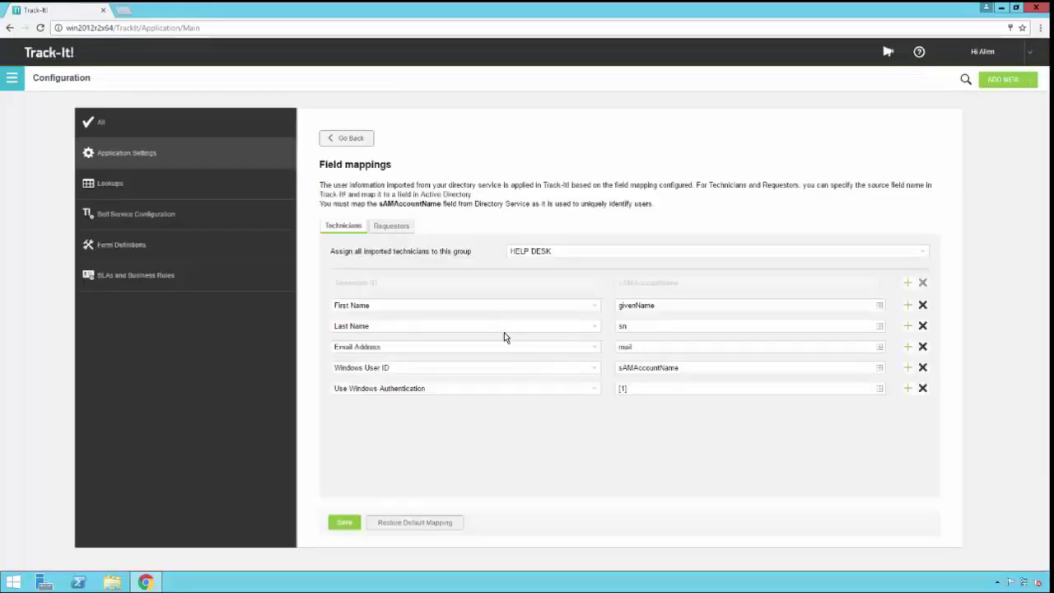
left_click(344, 522)
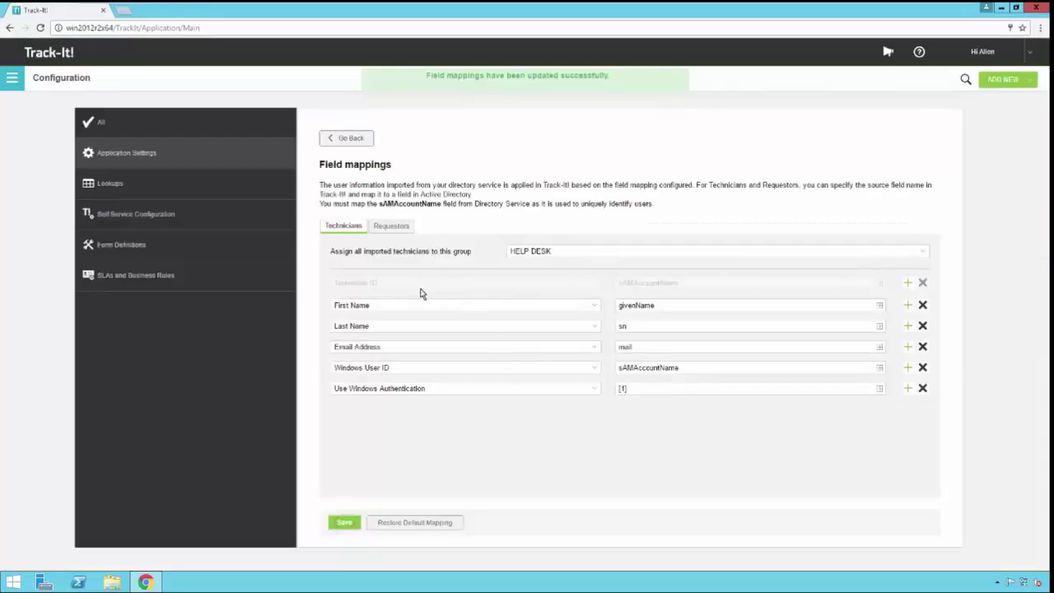
- View the Requestors field mappings and open the Directory Importer's Selection and Licensing page
left_click(392, 229)
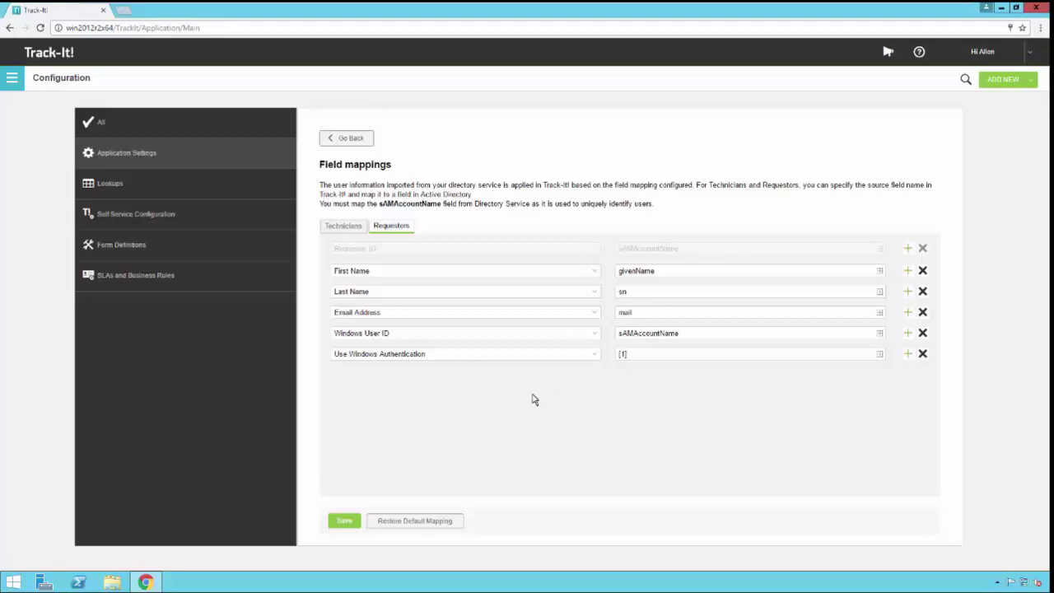
left_click(355, 140)
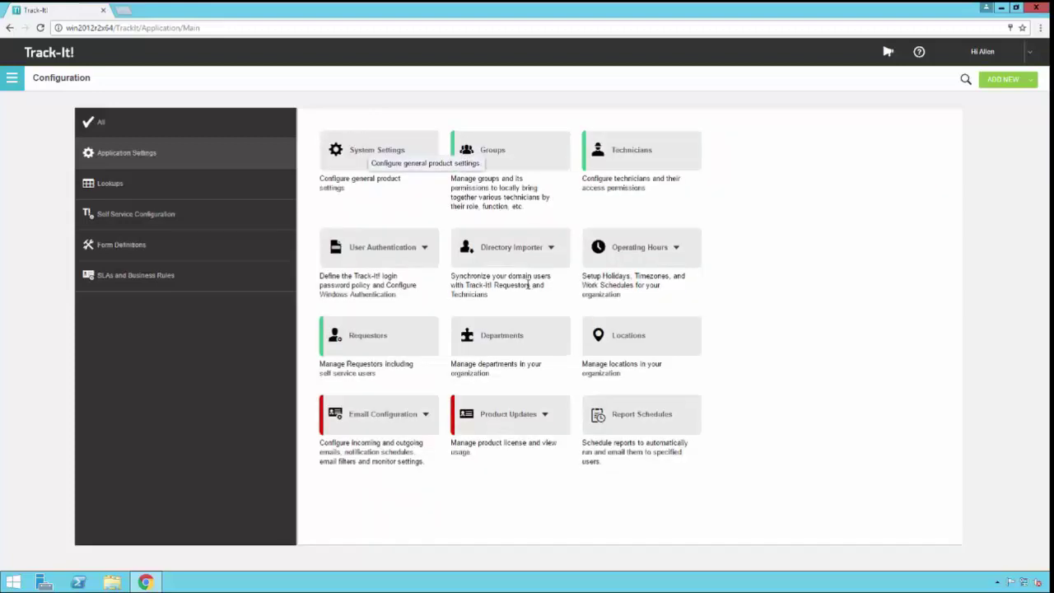
left_click(551, 249)
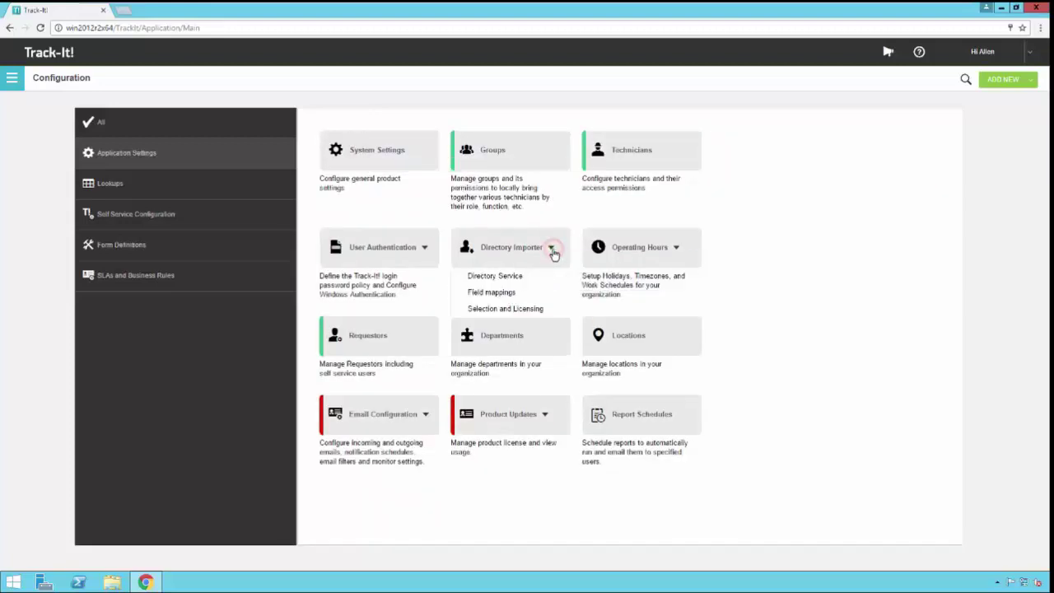
left_click(545, 309)
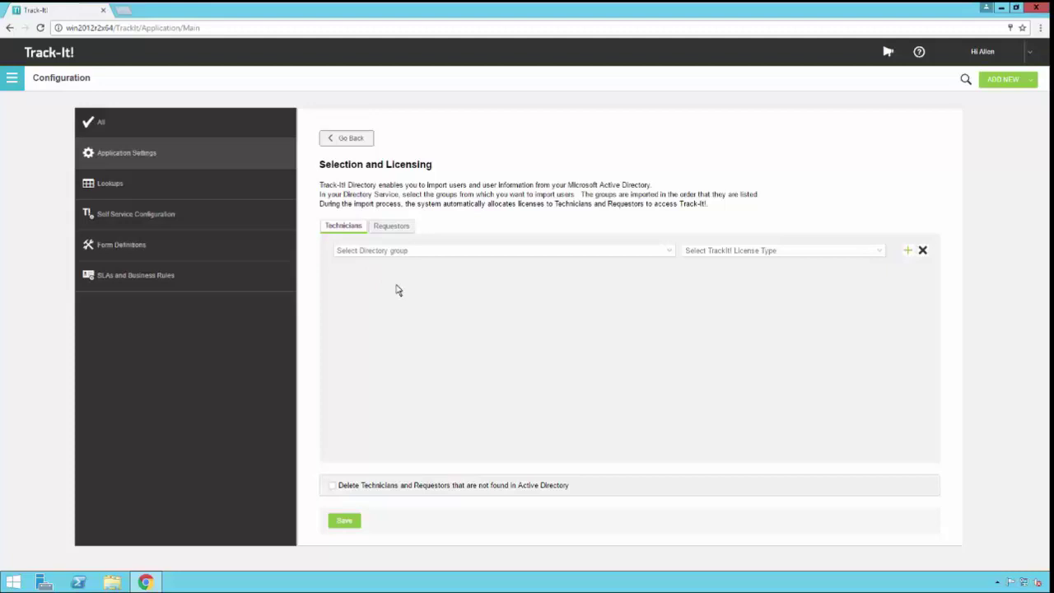
- Examine the directory groups and license types available for importing technicians
left_click(671, 258)
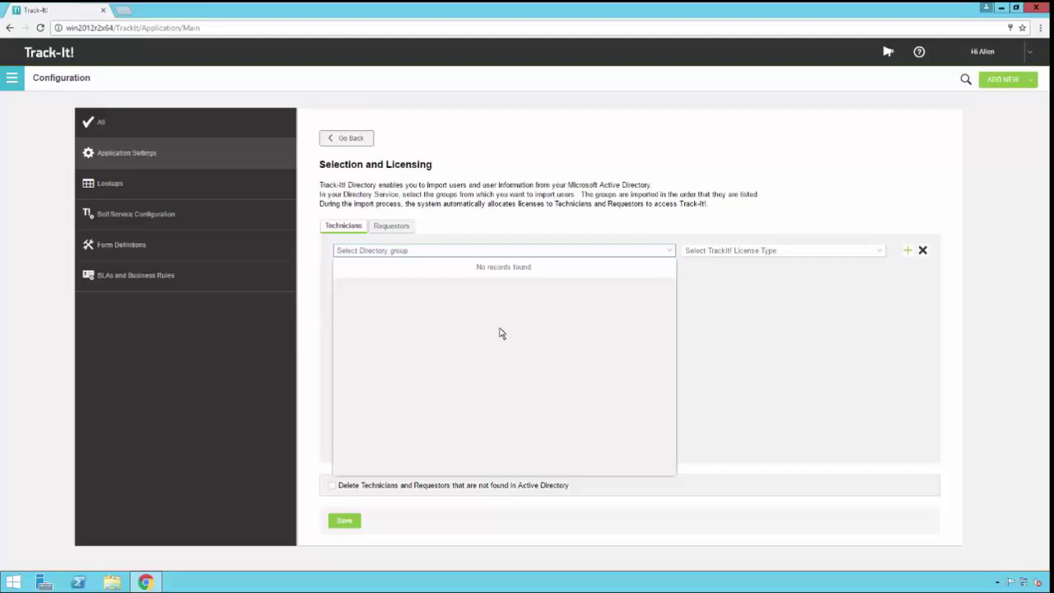
left_click(667, 253)
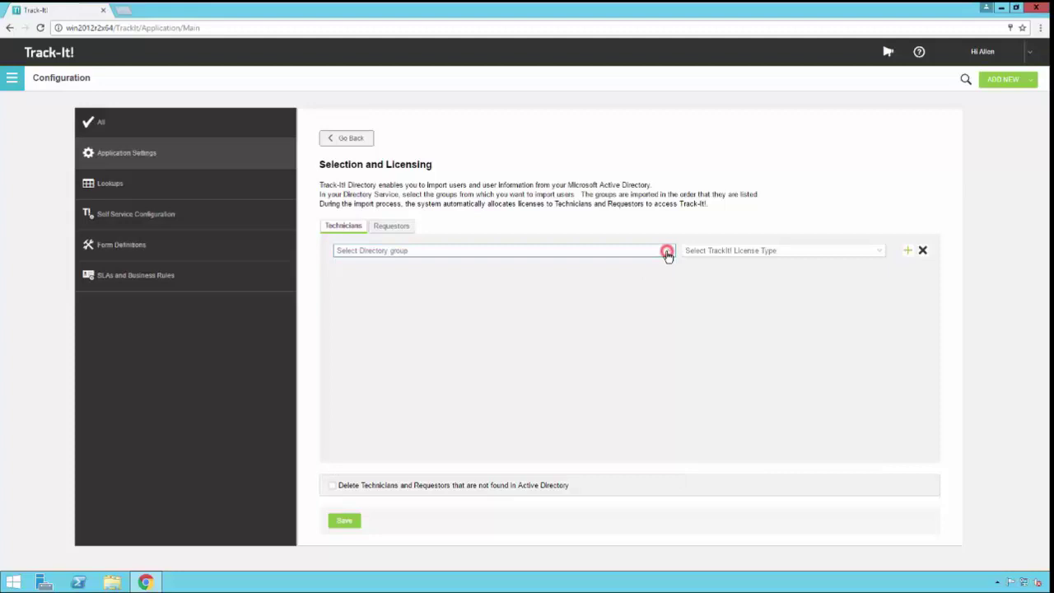
left_click(879, 255)
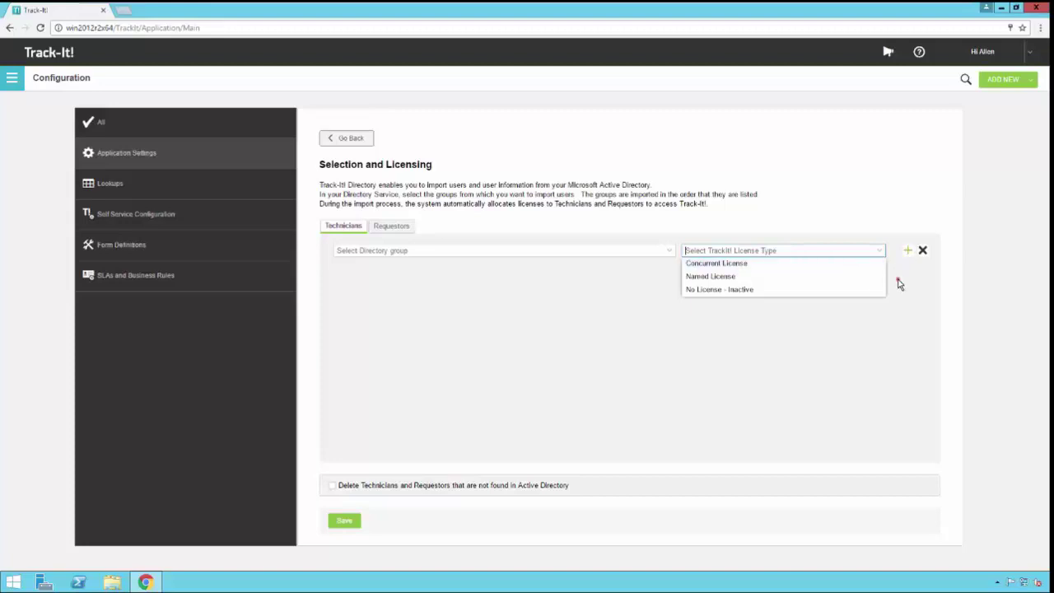
left_click(897, 278)
- Add a second technician group row, setting the first row to Concurrent License and the second to No License - Inactive
left_click(907, 254)
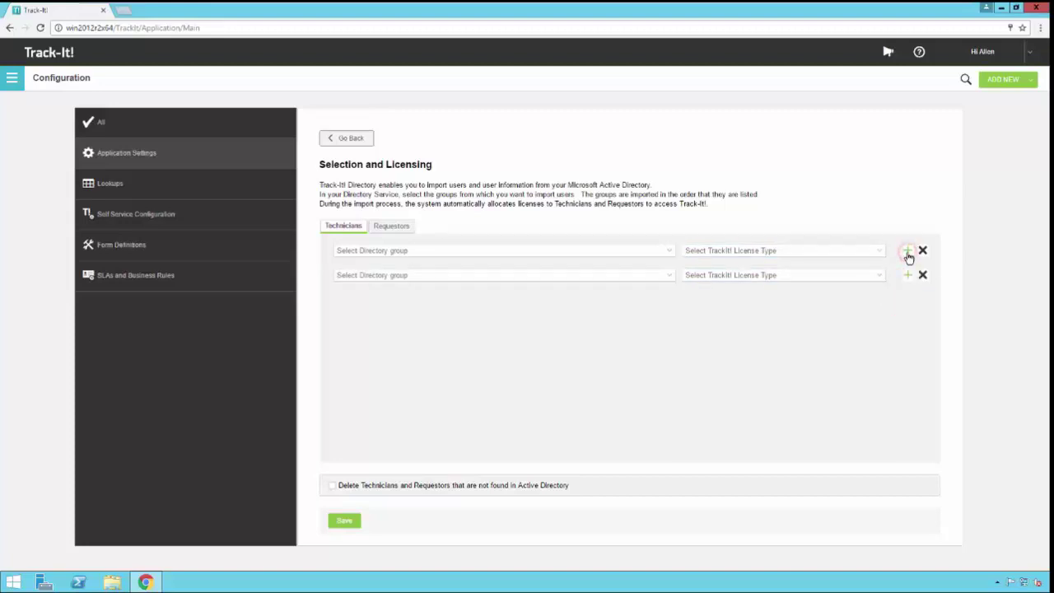
left_click(878, 252)
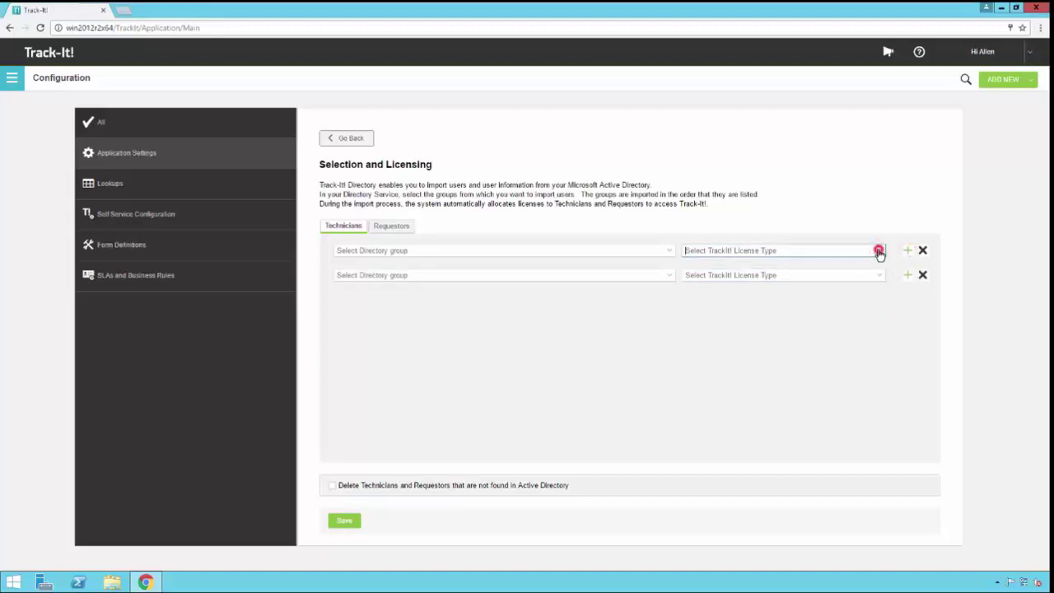
left_click(769, 264)
left_click(879, 276)
left_click(822, 303)
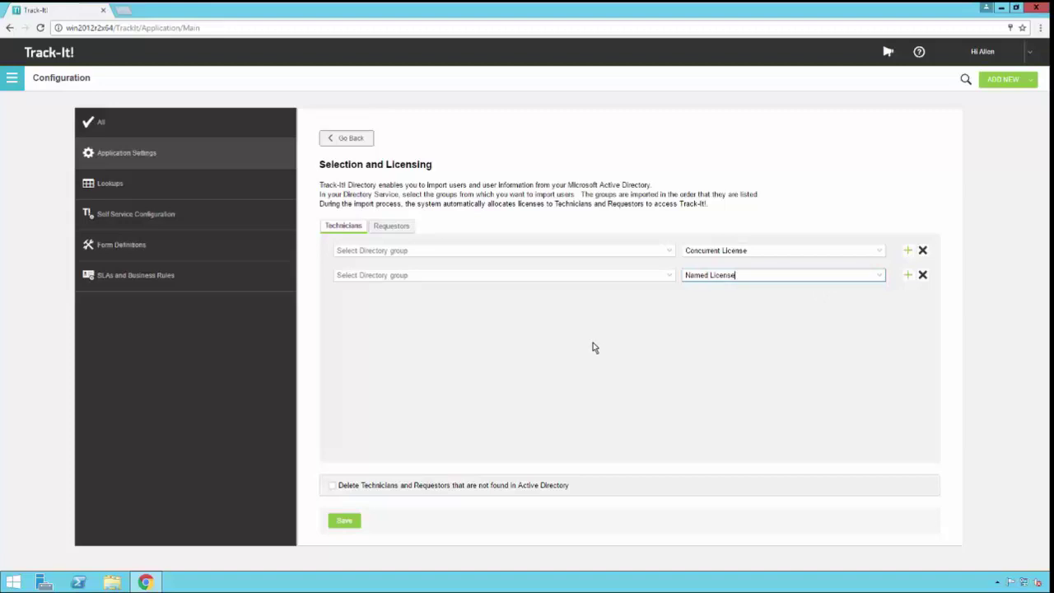
left_click(877, 276)
left_click(791, 317)
- Enable deletion of technicians and requestors not found in Active Directory, and show the Requestors group selection
left_click(333, 489)
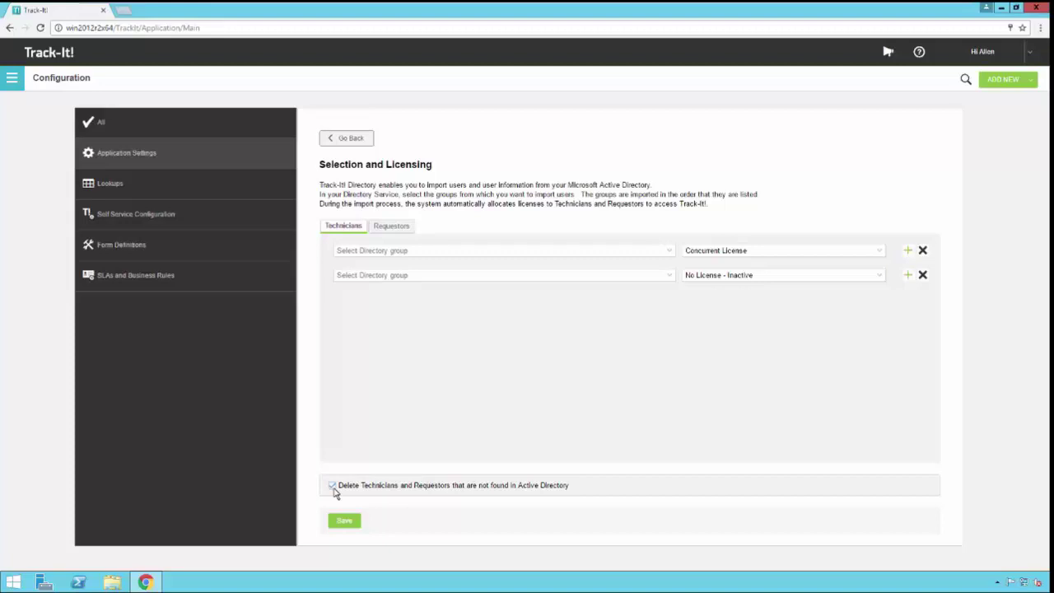
left_click(402, 234)
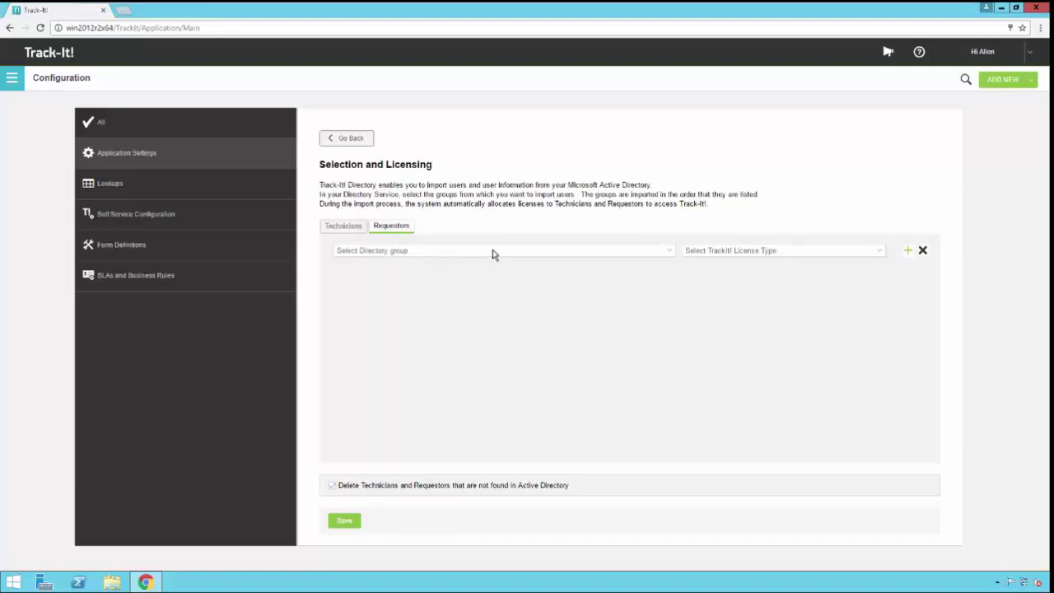
- Check the directory groups available for requestors and set the first requestor row's license type to Self Service License
left_click(669, 251)
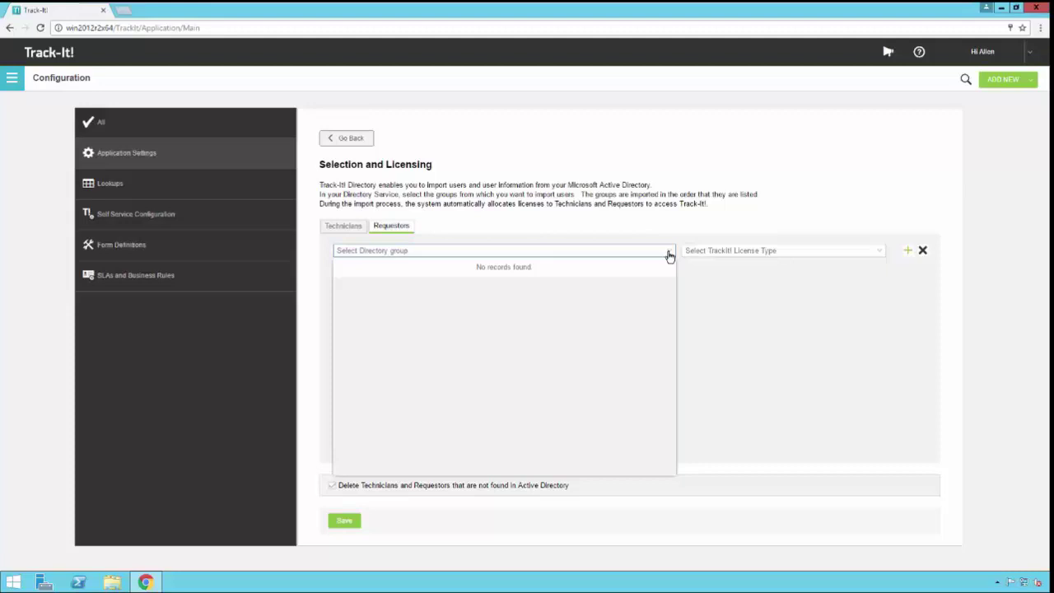
left_click(669, 252)
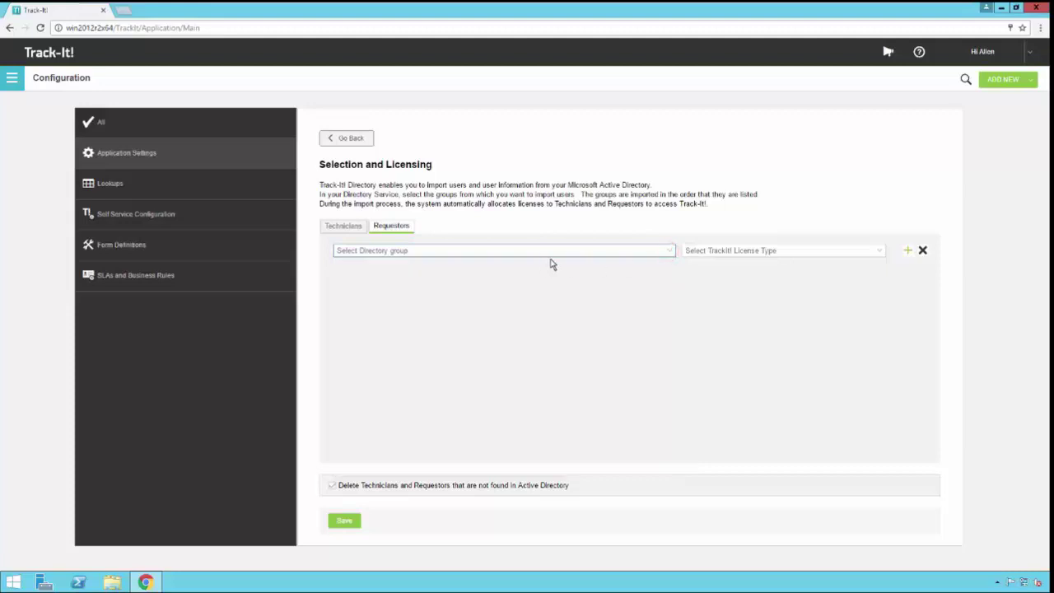
left_click(880, 255)
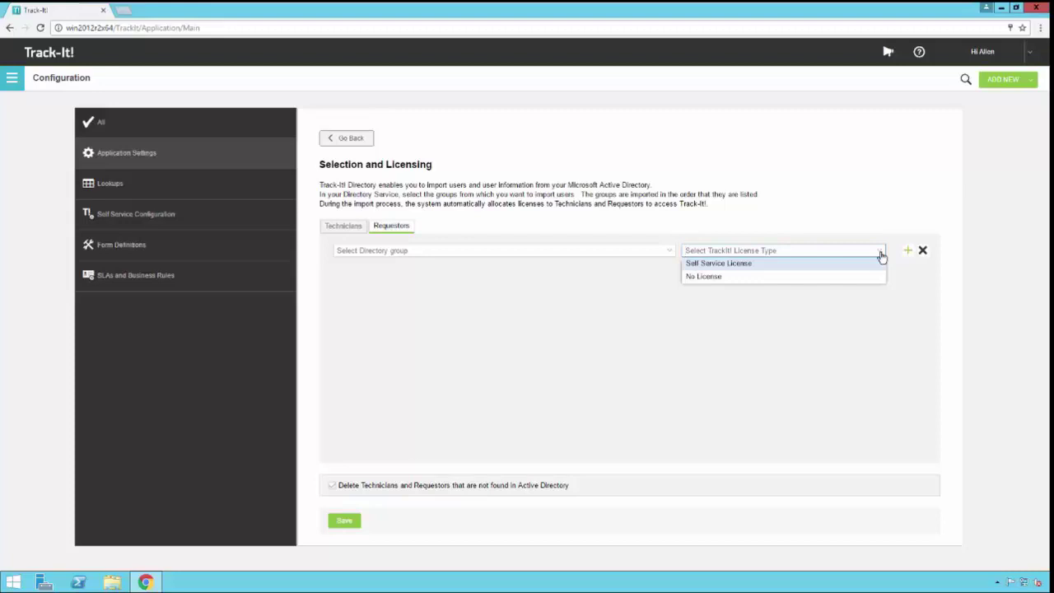
left_click(737, 263)
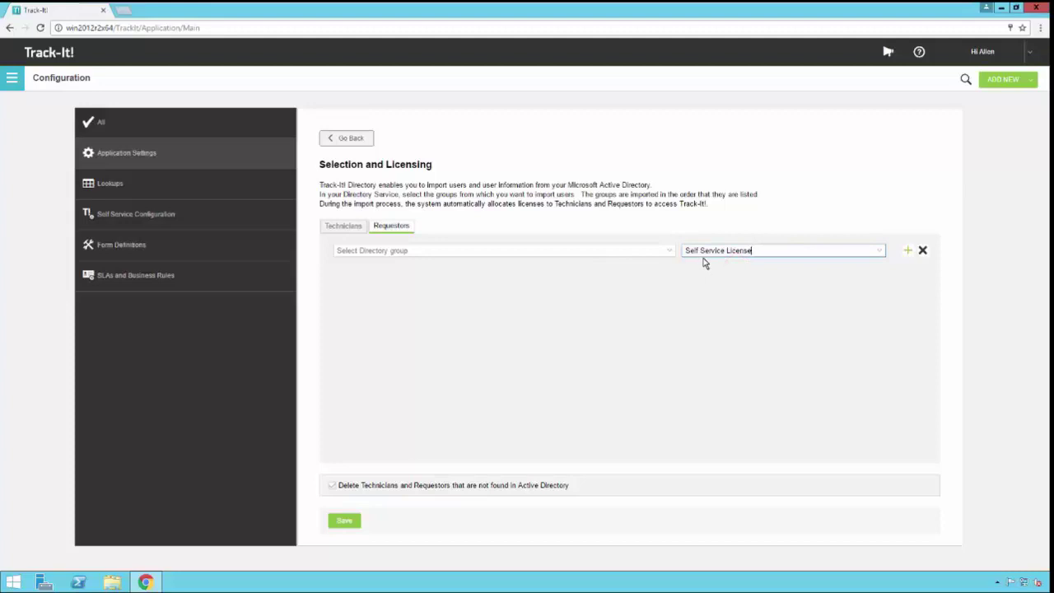
- Add a second requestor group row and set its license type to No License
left_click(906, 252)
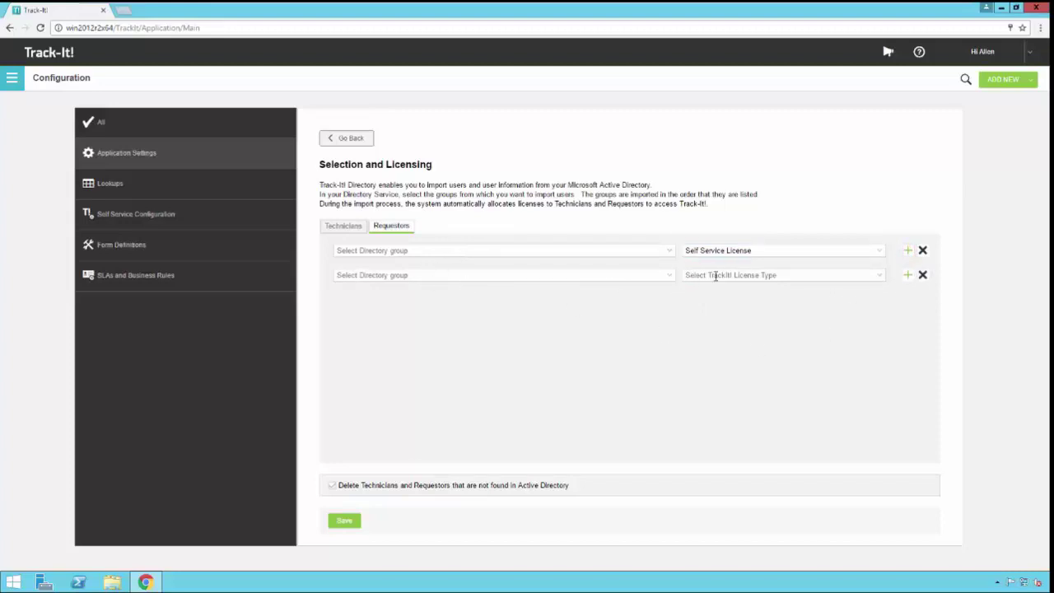
left_click(878, 276)
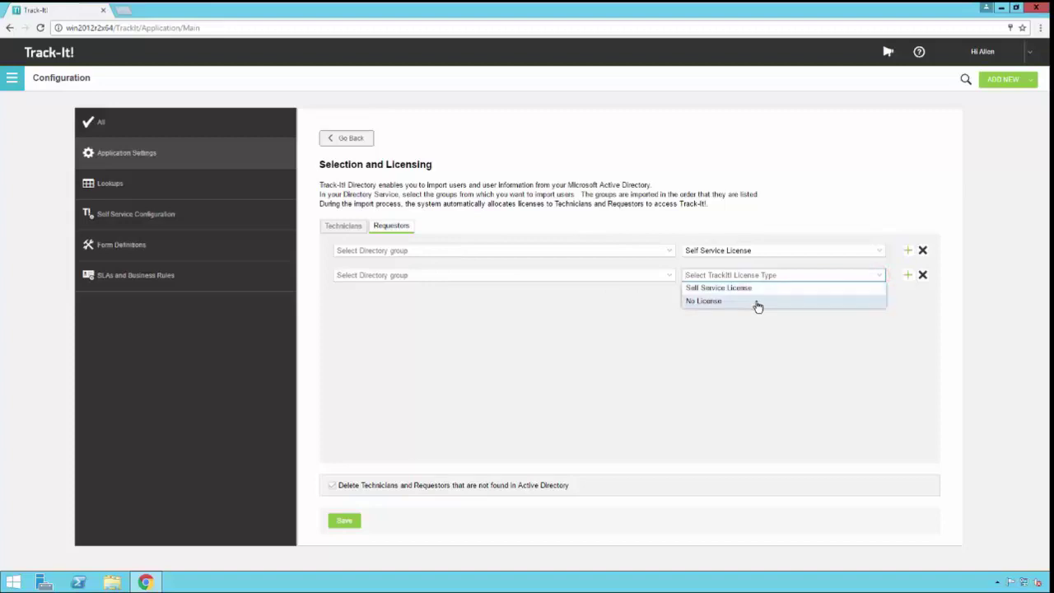
left_click(758, 302)
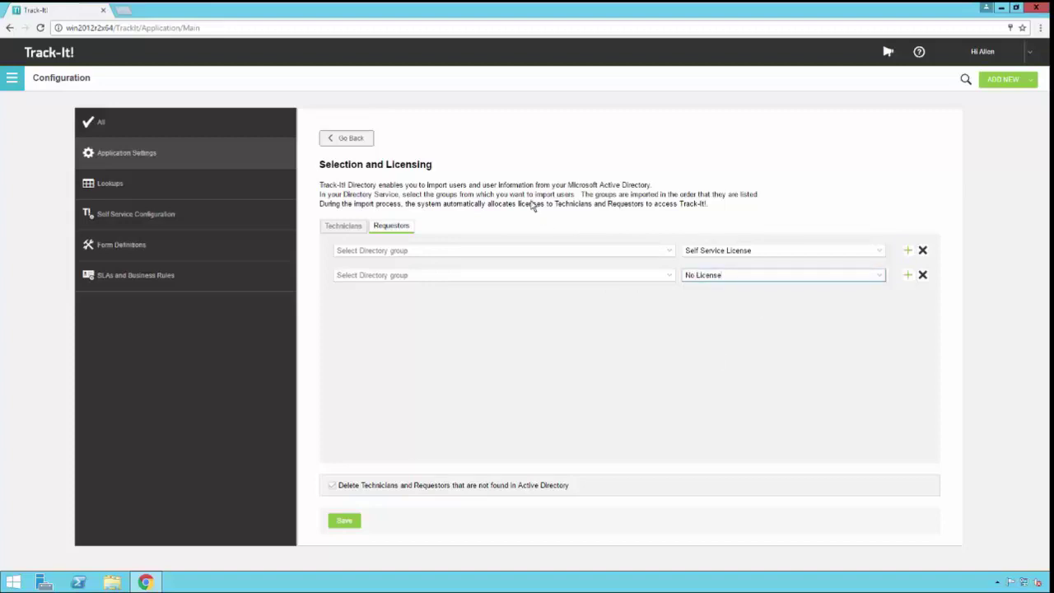
- Leave Selection and Licensing, discarding the unsaved changes, and open the Directory Importer's Directory Service page
left_click(350, 140)
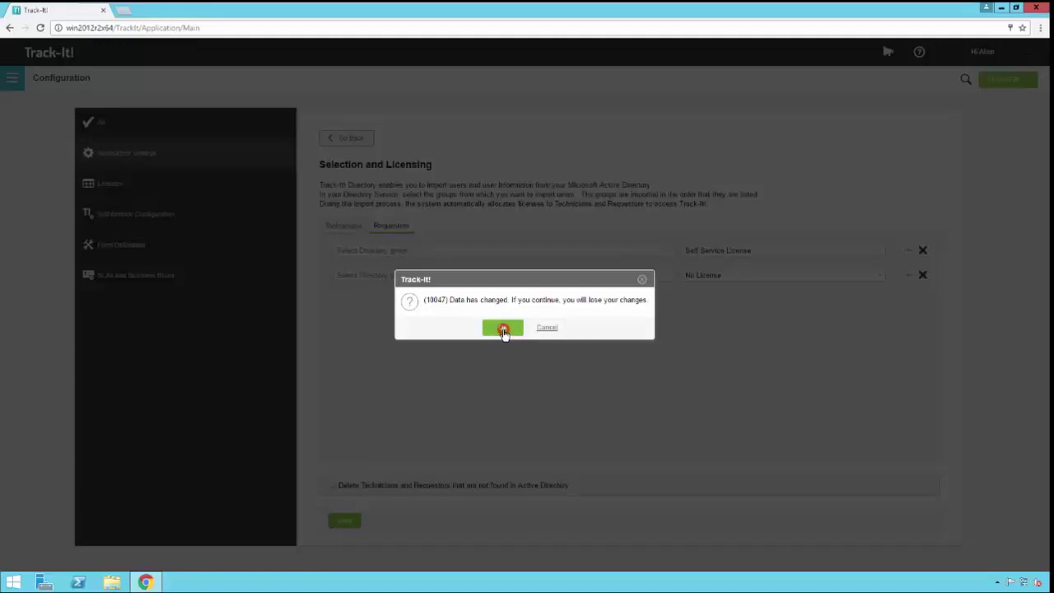
left_click(504, 329)
mouse_move(550, 252)
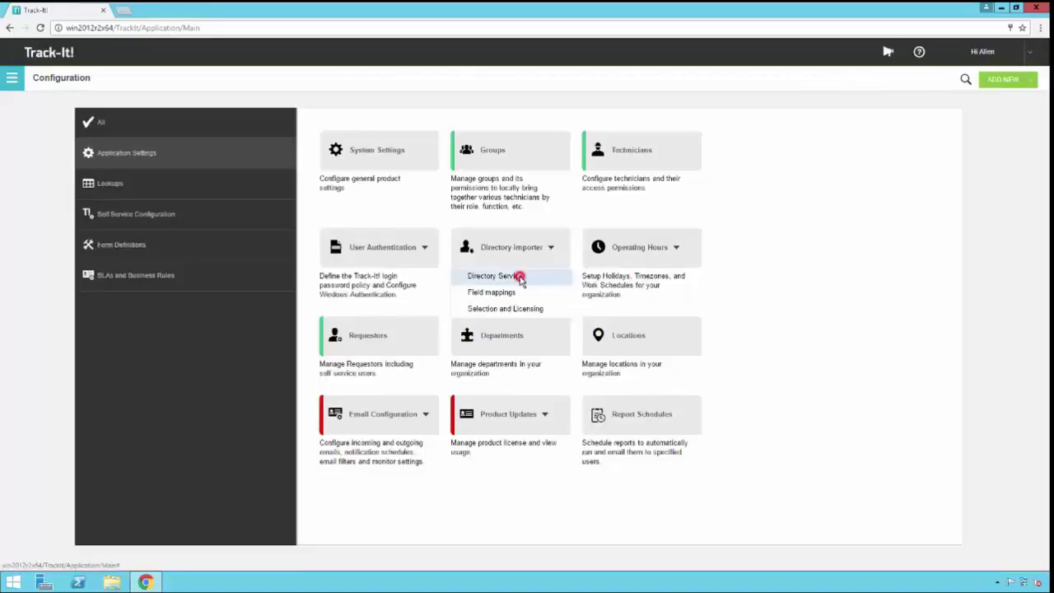
left_click(525, 277)
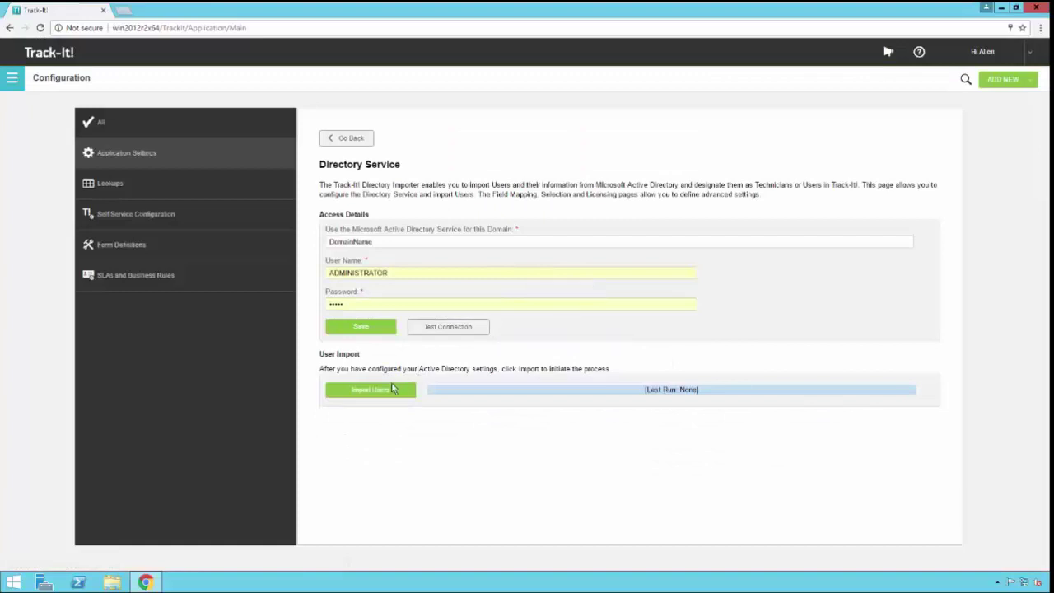